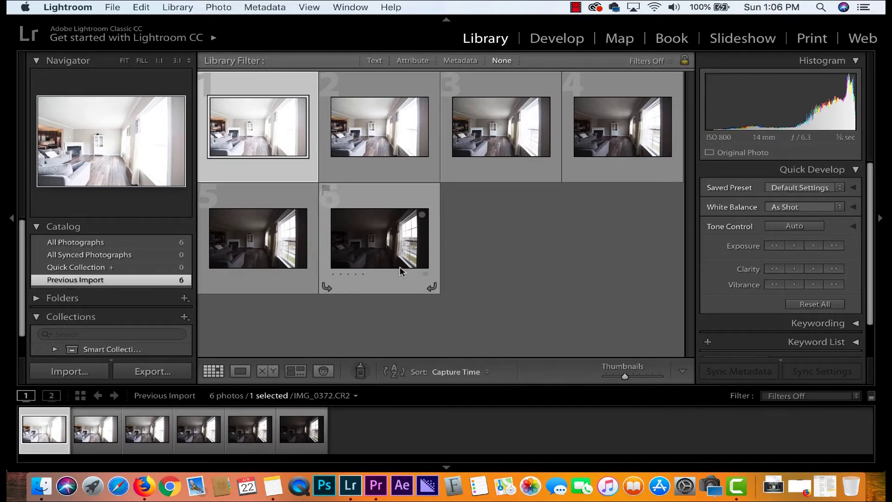
# Select all six living-room brackets and merge them into IMG_0377-HDR.dng with auto align and auto settings.
pyautogui.click(382, 234)
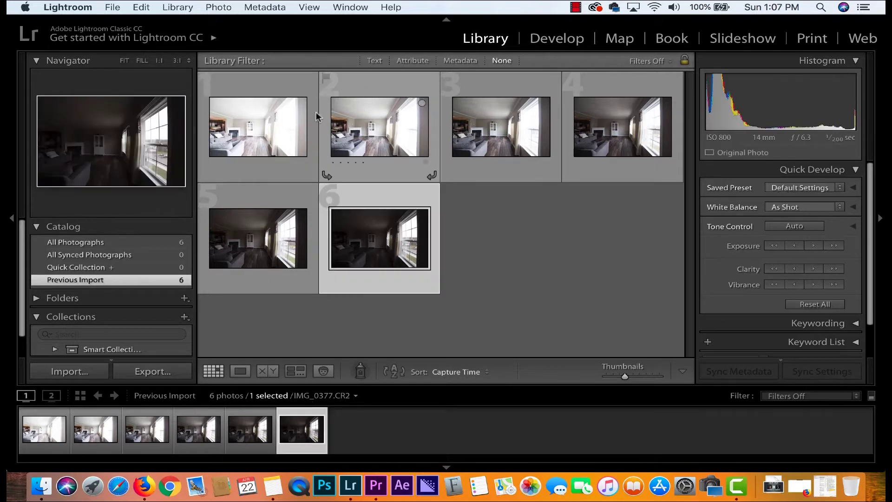
pyautogui.keyDown('shift'); pyautogui.click(305, 155); pyautogui.keyUp('shift')
pyautogui.rightClick(268, 150)
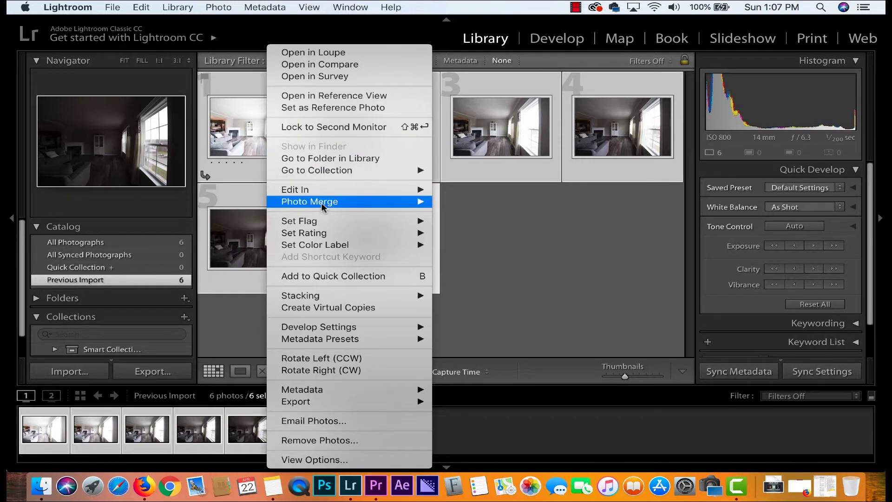
pyautogui.moveTo(321, 204)
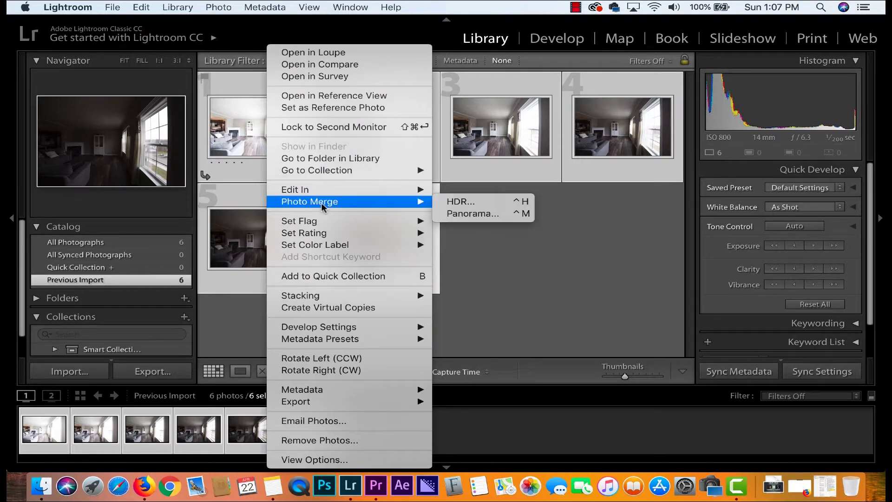
pyautogui.click(459, 201)
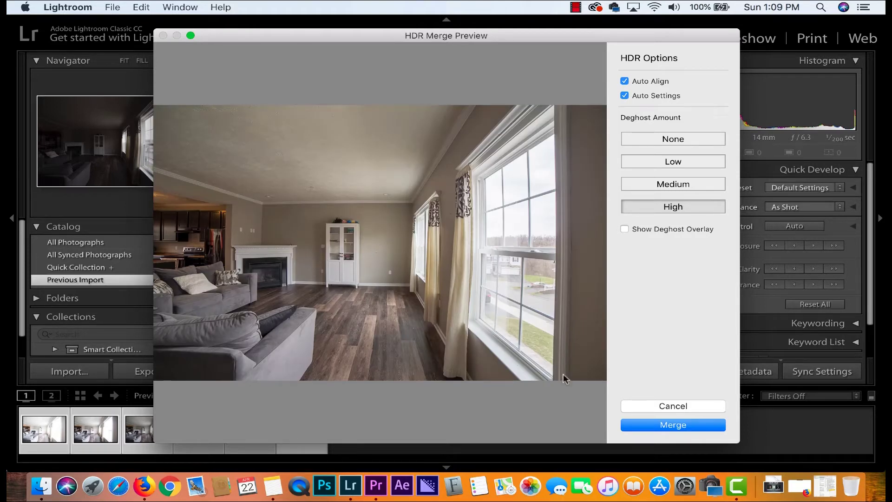
pyautogui.click(681, 426)
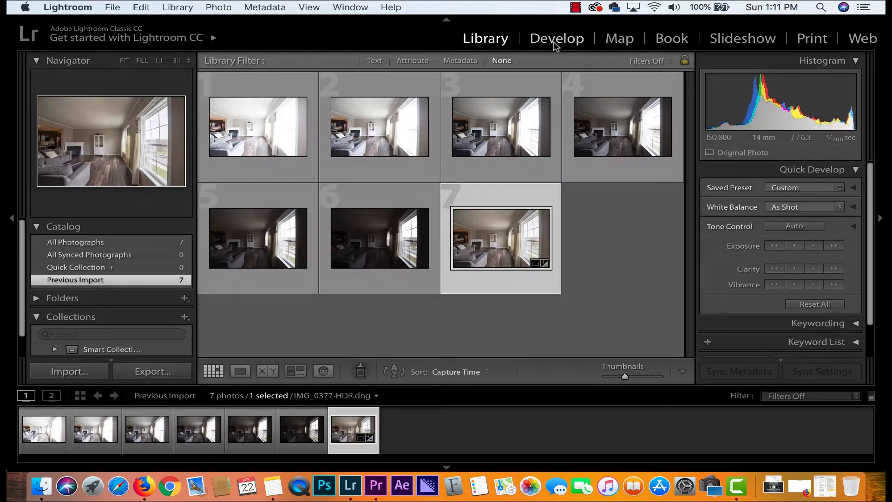
pyautogui.click(556, 46)
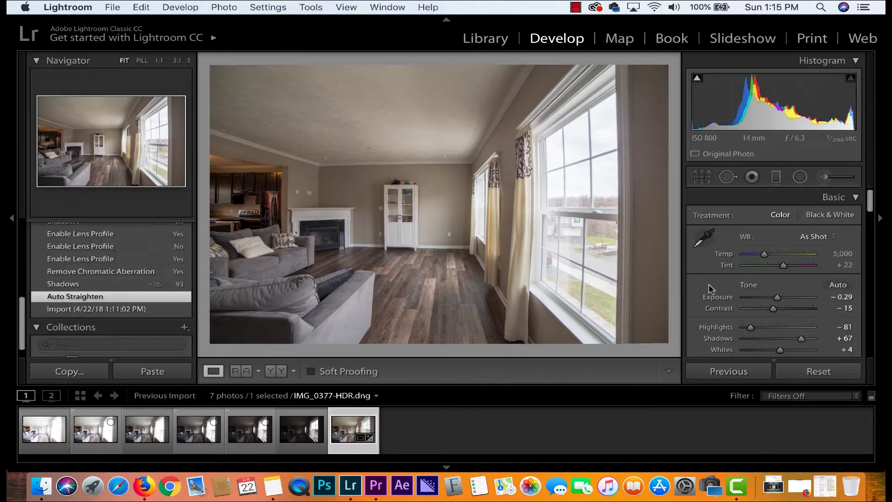
# In Lens Corrections, enable Remove Chromatic Aberration and the lens profile correction.
pyautogui.scroll(-10, 709, 287)
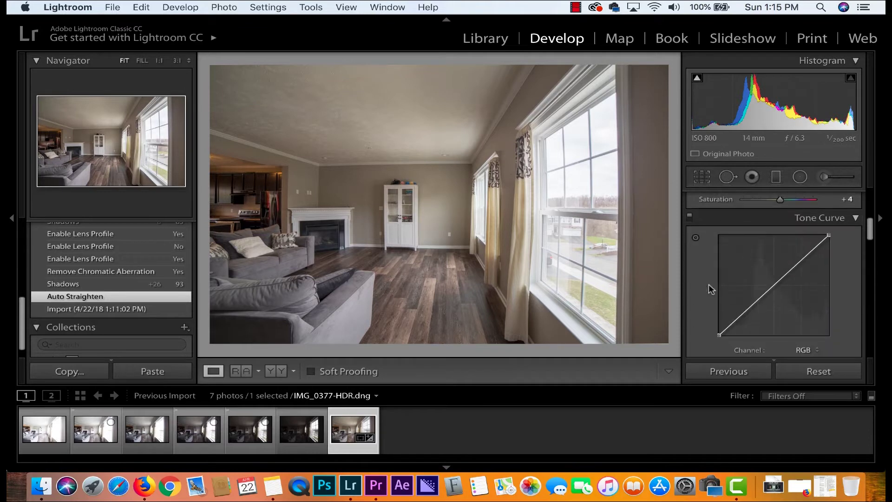
pyautogui.scroll(-10, 709, 287)
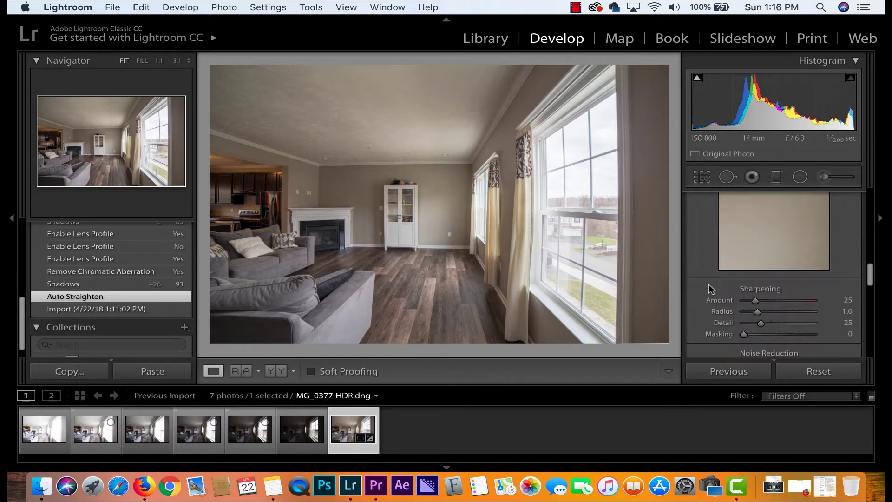
pyautogui.scroll(-3, 709, 287)
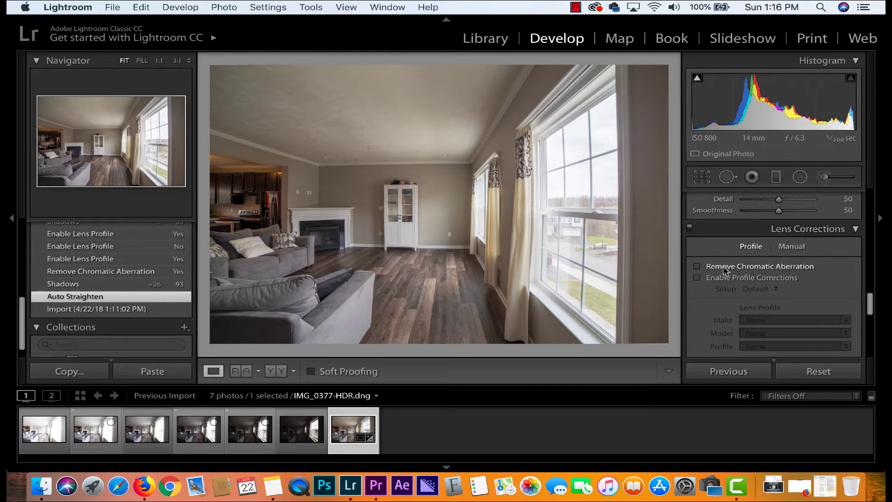
pyautogui.click(697, 266)
pyautogui.click(696, 277)
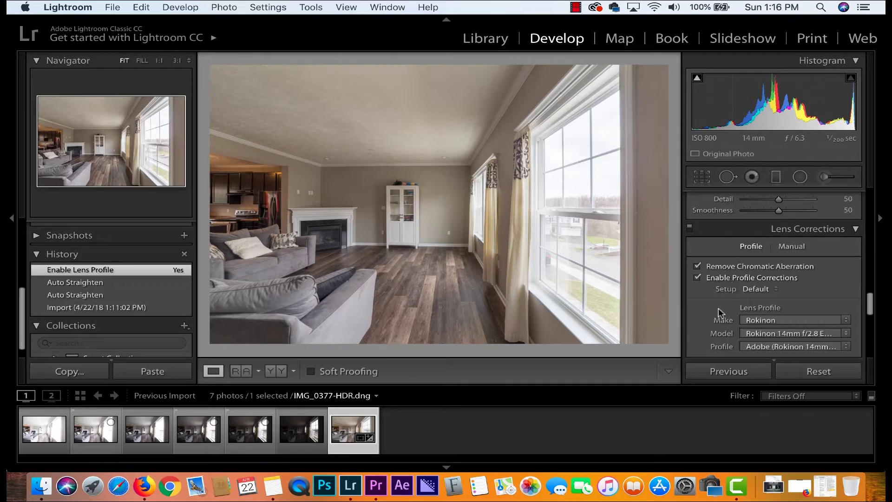
# Toggle the lens profile correction off and on to compare its effect.
pyautogui.scroll(-1, 755, 283)
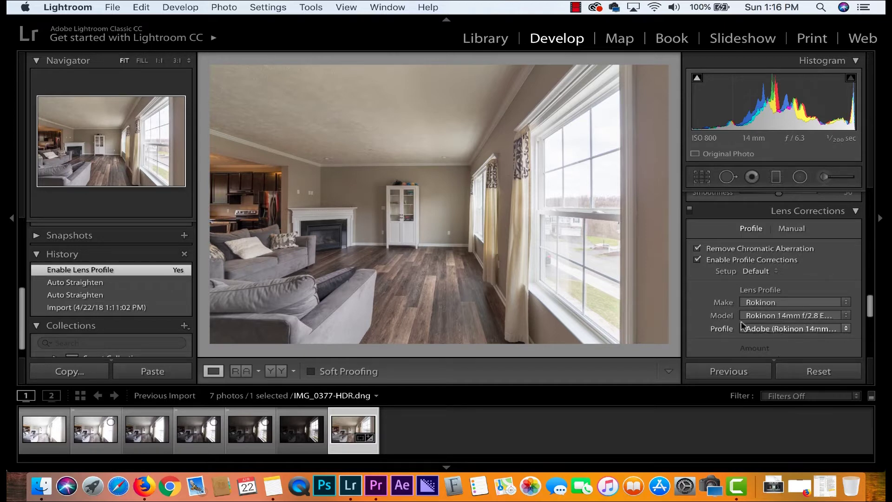
pyautogui.click(697, 260)
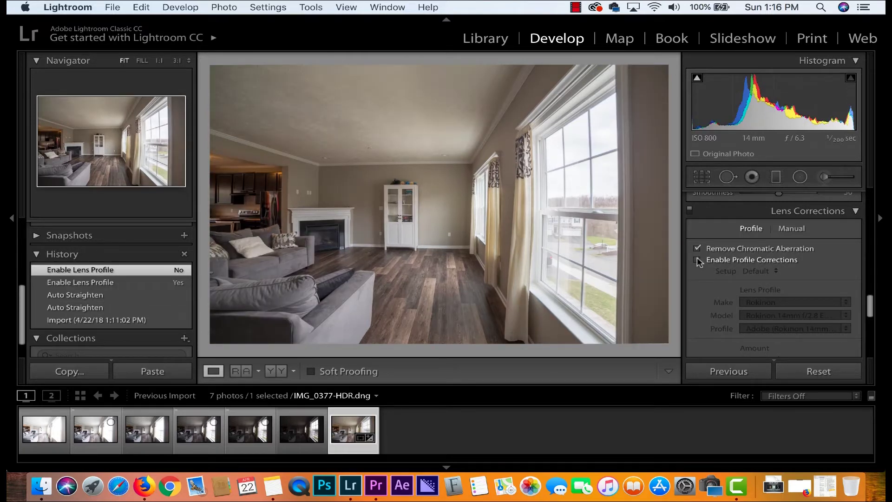
pyautogui.click(698, 260)
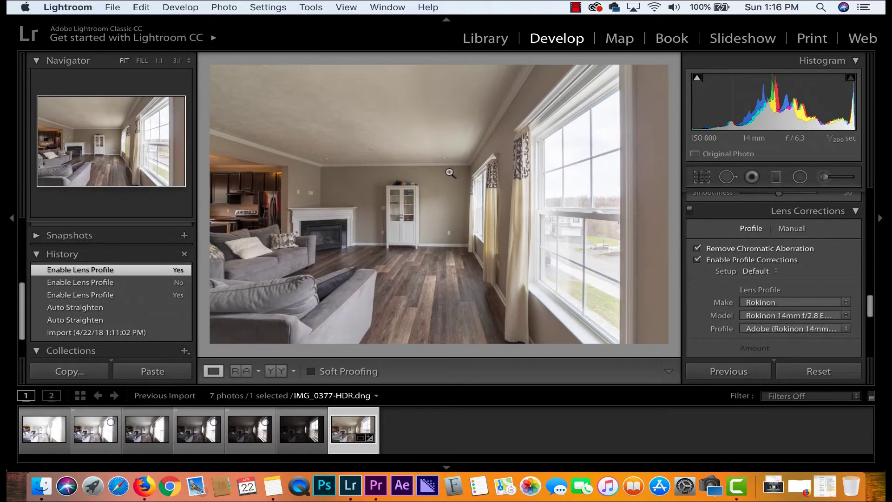
pyautogui.click(697, 260)
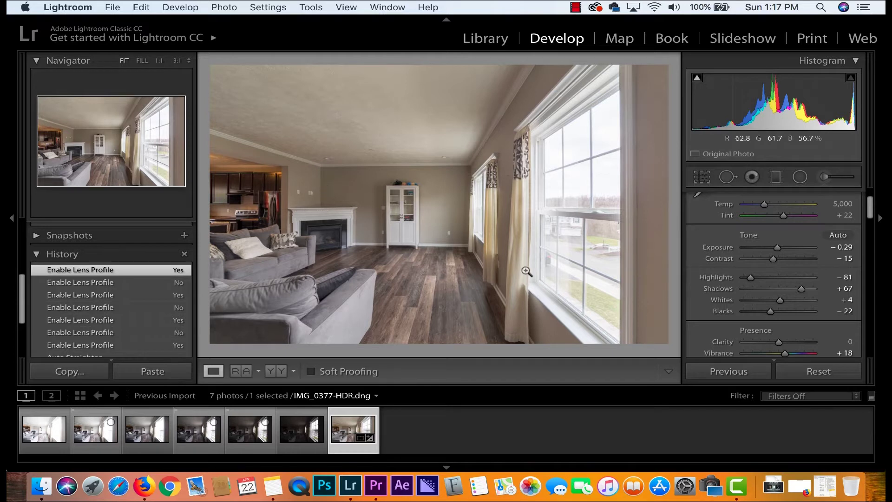
# Lift Shadows to +81 and pull Highlights down to -99.
pyautogui.moveTo(800, 288); pyautogui.dragTo(801, 288)
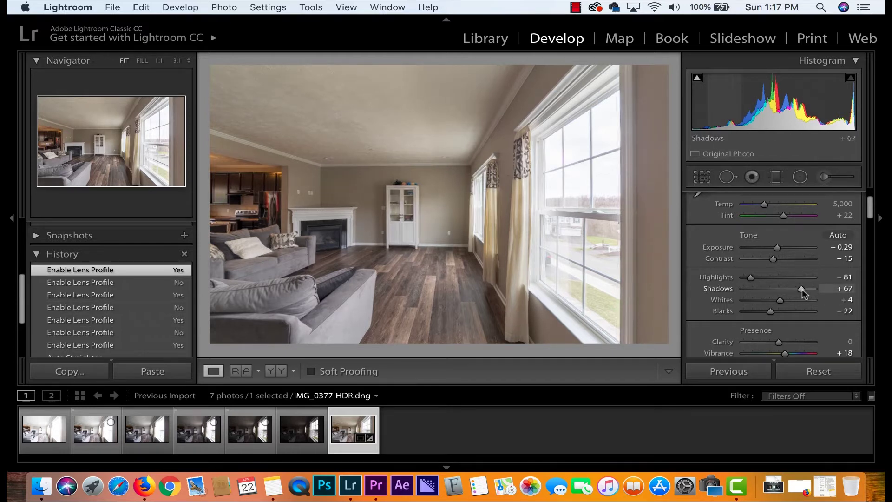
pyautogui.moveTo(801, 289); pyautogui.dragTo(804, 289)
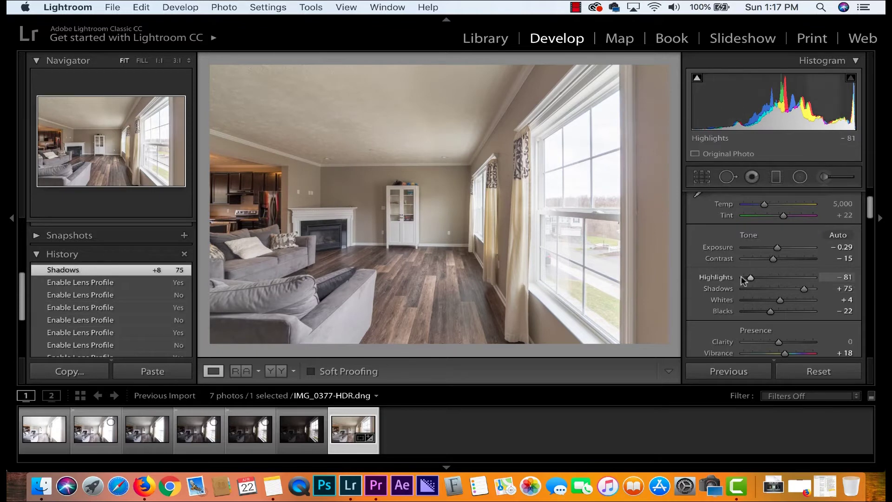
pyautogui.moveTo(750, 279); pyautogui.dragTo(744, 277)
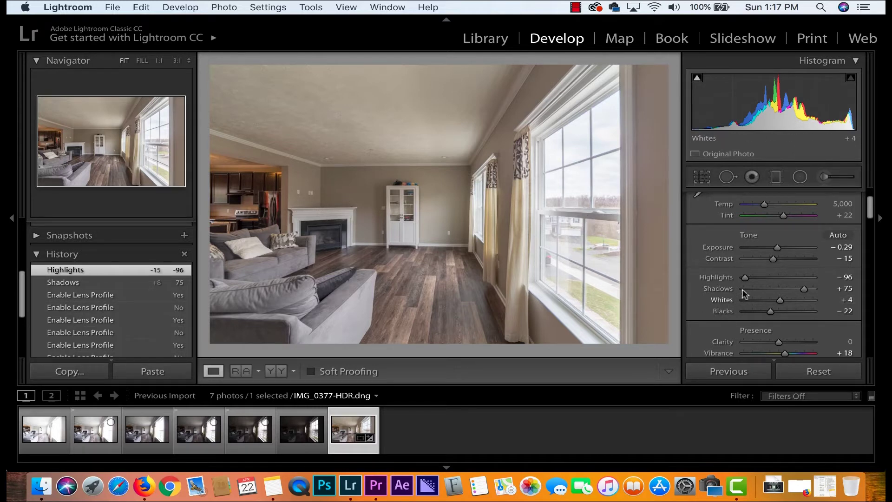
pyautogui.moveTo(744, 279); pyautogui.dragTo(743, 279)
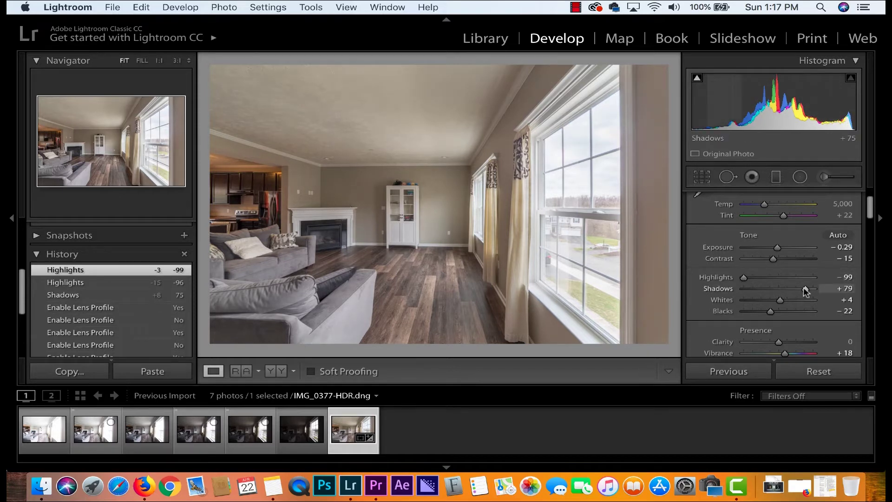
pyautogui.moveTo(805, 291); pyautogui.dragTo(807, 290)
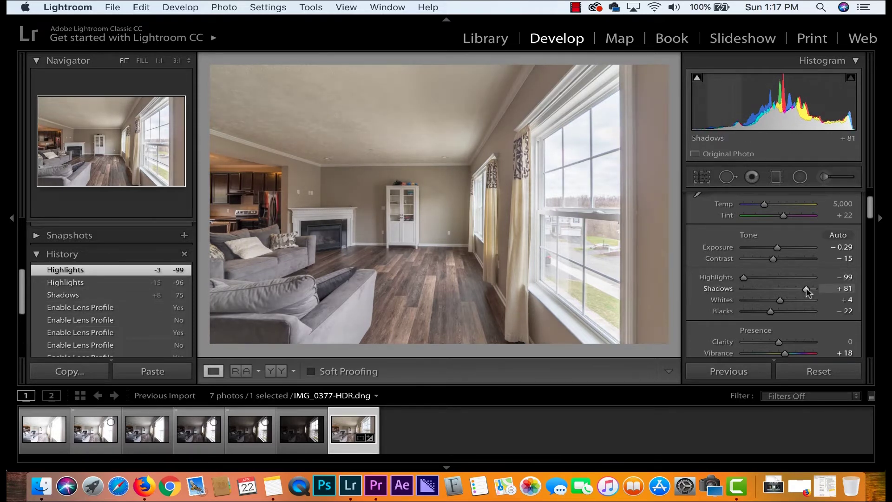
pyautogui.moveTo(806, 288); pyautogui.dragTo(806, 289)
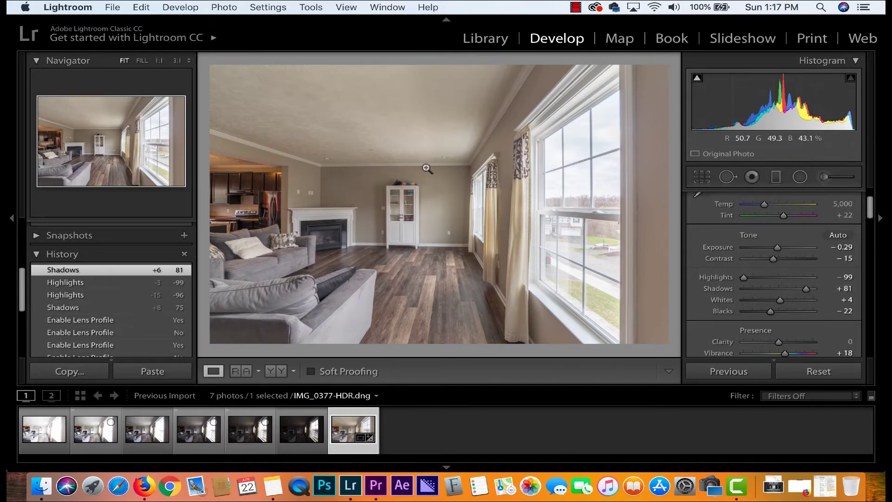
# Push Clarity to +100, drag it back to about -32, then undo that change.
pyautogui.scroll(-1, 690, 288)
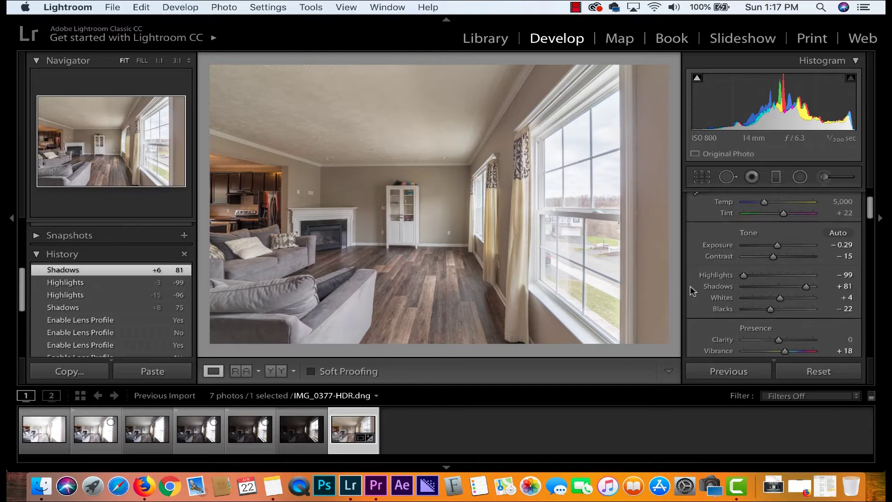
pyautogui.scroll(-3, 689, 287)
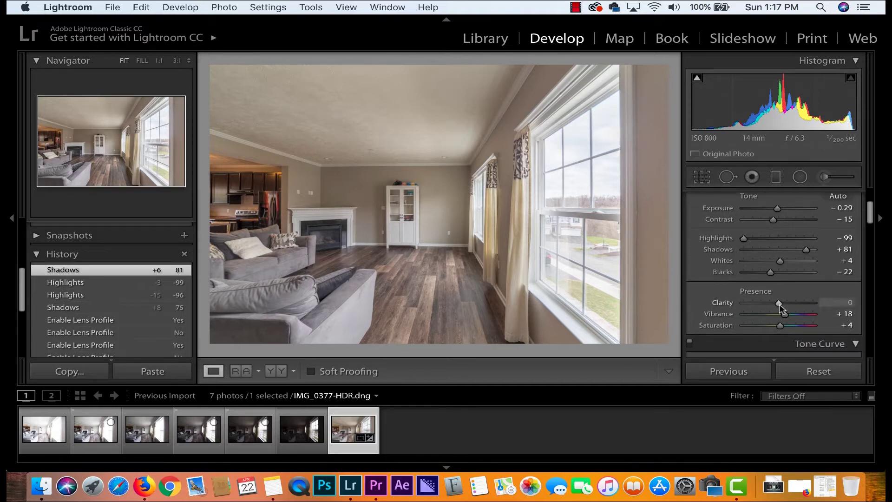
pyautogui.moveTo(779, 303); pyautogui.dragTo(816, 302)
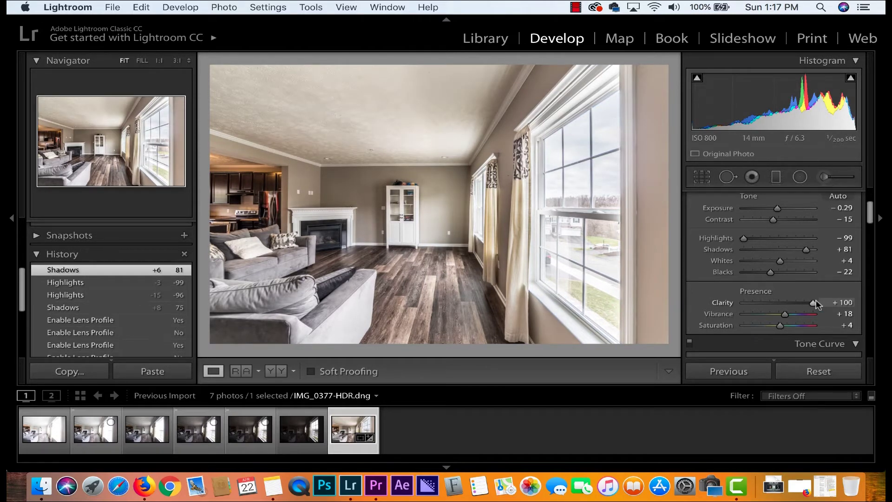
pyautogui.moveTo(816, 300); pyautogui.dragTo(770, 306)
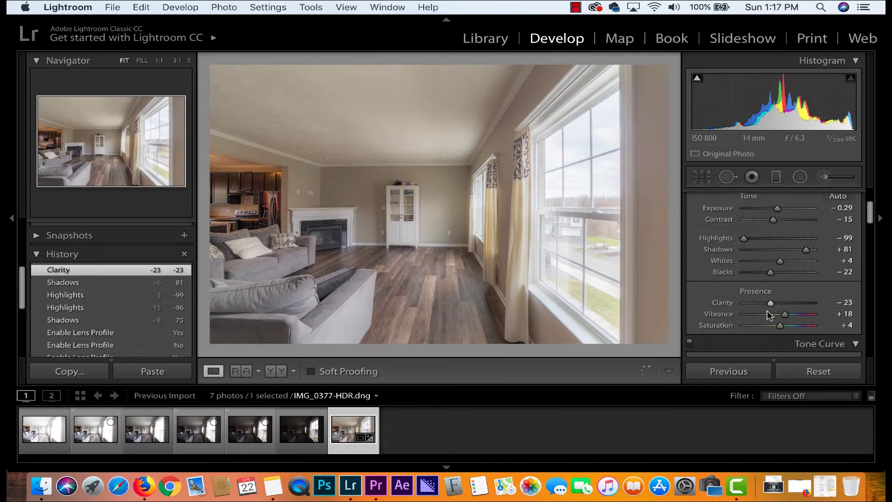
pyautogui.press('super+z')
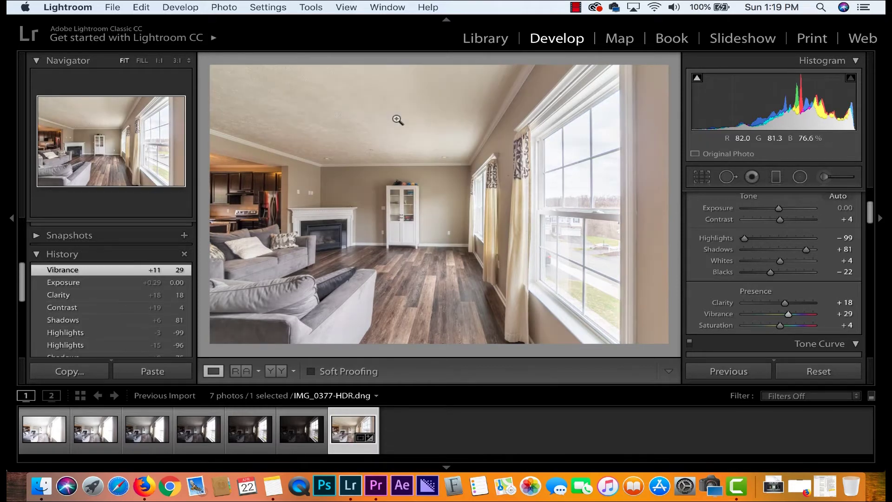
# Compare against the Before view, then bring up the HSL/Color adjustments.
pyautogui.press('\\')
pyautogui.press('\\')
pyautogui.press('super+3')
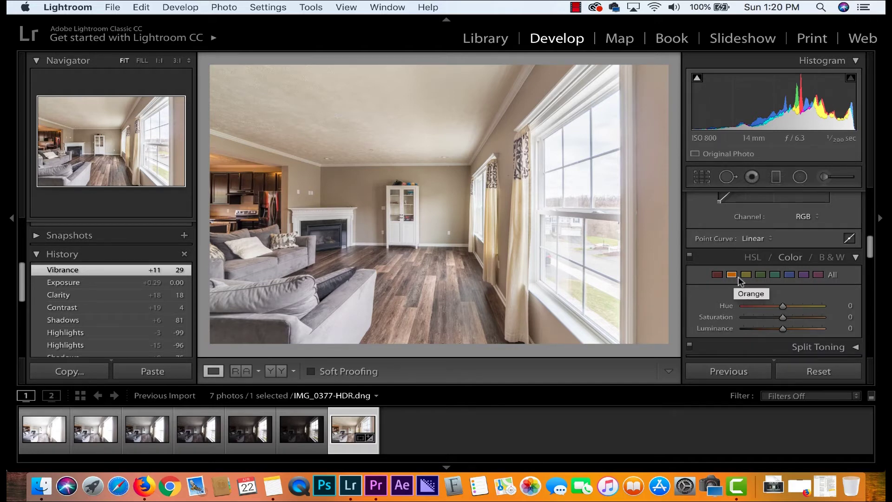
# Set Orange saturation to -95 and Orange luminance to +16, then compare Before and After.
pyautogui.moveTo(783, 318); pyautogui.dragTo(745, 311)
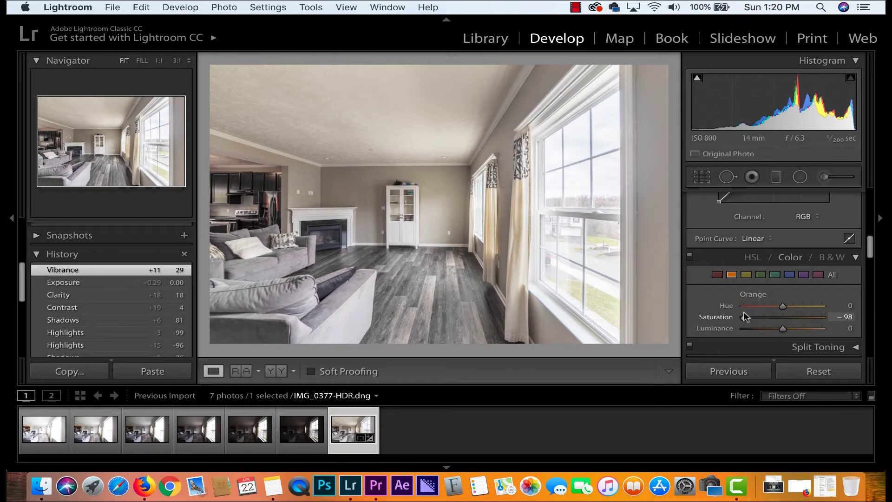
pyautogui.moveTo(745, 316); pyautogui.dragTo(787, 324)
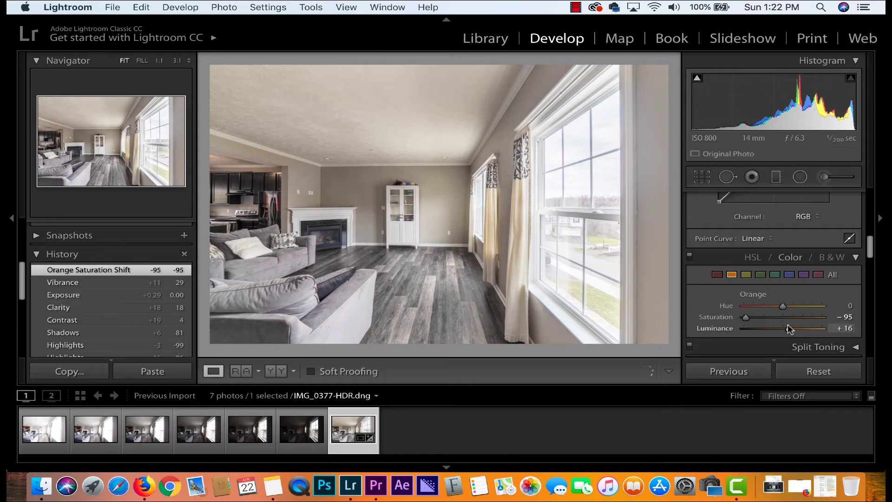
pyautogui.scroll(5, 788, 324)
pyautogui.moveTo(806, 221); pyautogui.dragTo(809, 221)
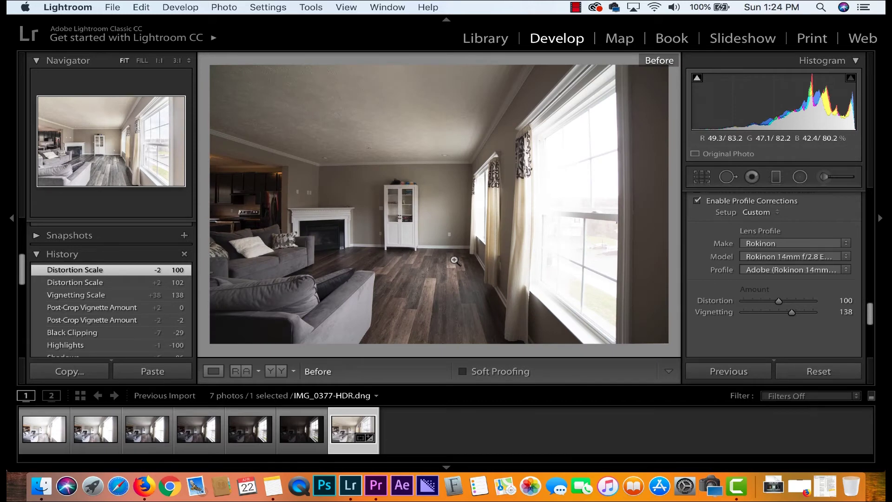
pyautogui.press('\\')
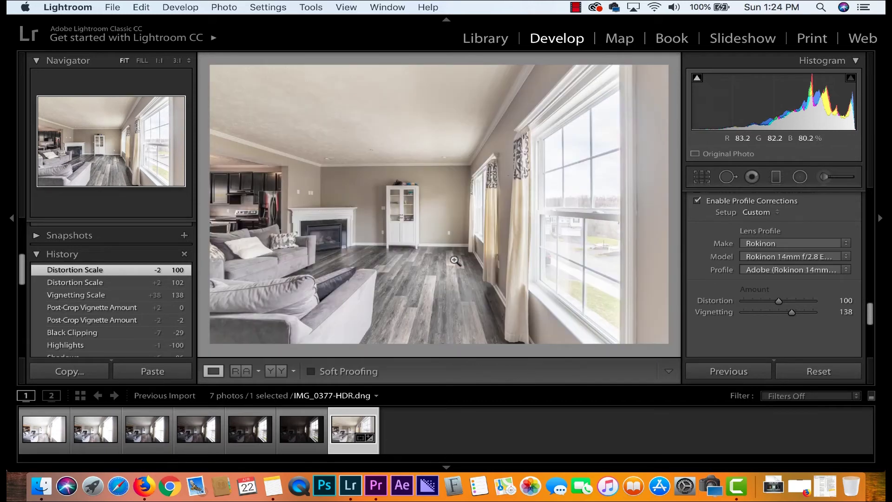
pyautogui.scroll(15, 781, 241)
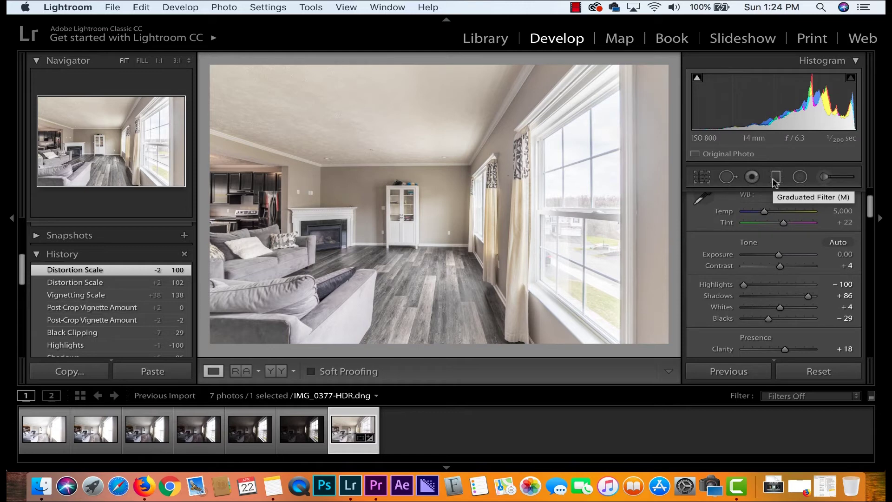
# Lay a Burn (Darken) graduated filter across the room with -0.30 exposure and Highlights -5.
pyautogui.click(775, 177)
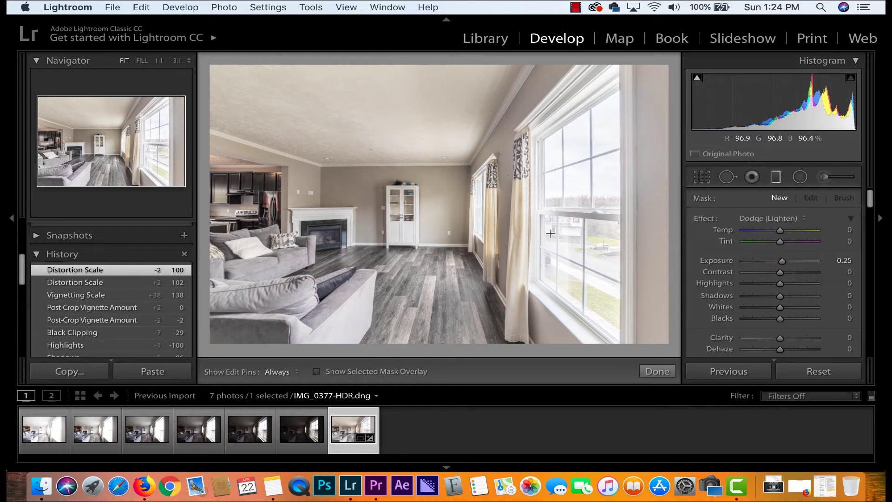
pyautogui.moveTo(530, 238); pyautogui.dragTo(253, 240)
pyautogui.click(793, 217)
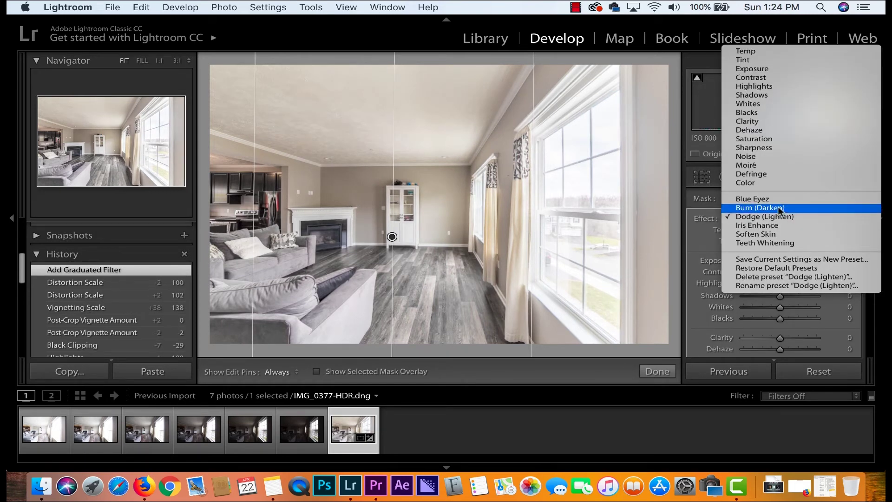
pyautogui.click(780, 210)
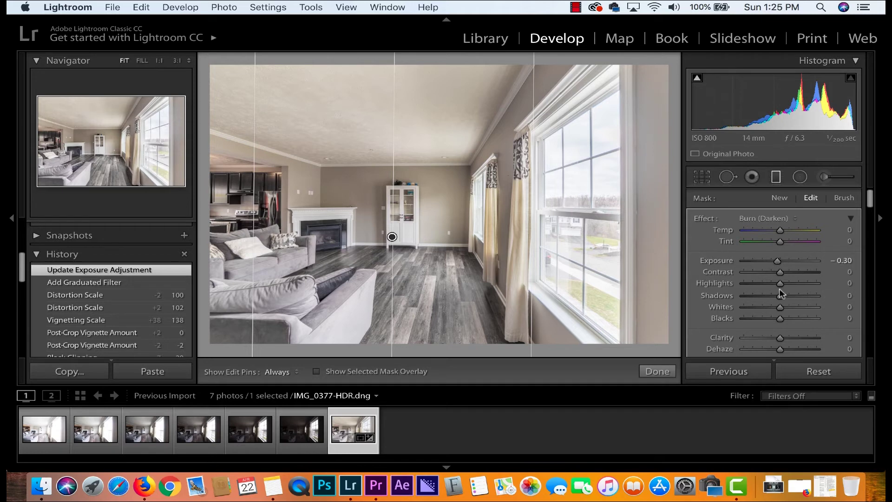
pyautogui.moveTo(779, 283); pyautogui.dragTo(776, 283)
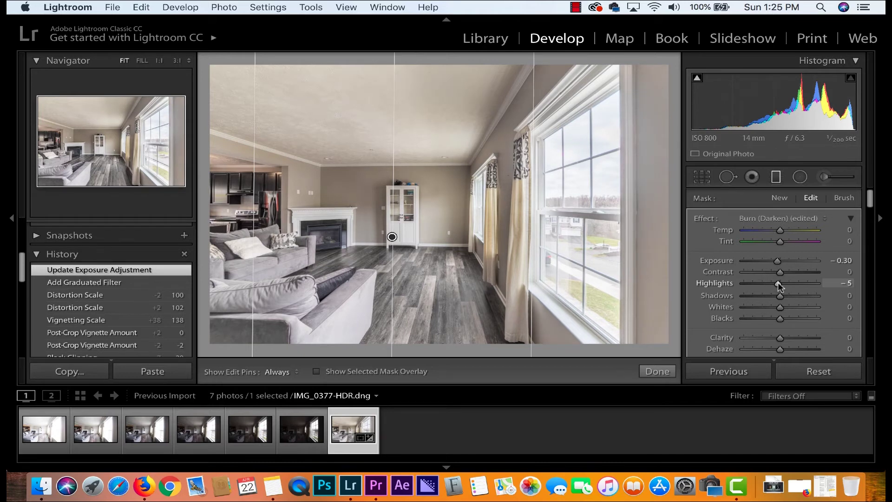
pyautogui.moveTo(778, 282); pyautogui.dragTo(777, 283)
# Finish the graduated filter and raise Green saturation to +36.
pyautogui.press('m')
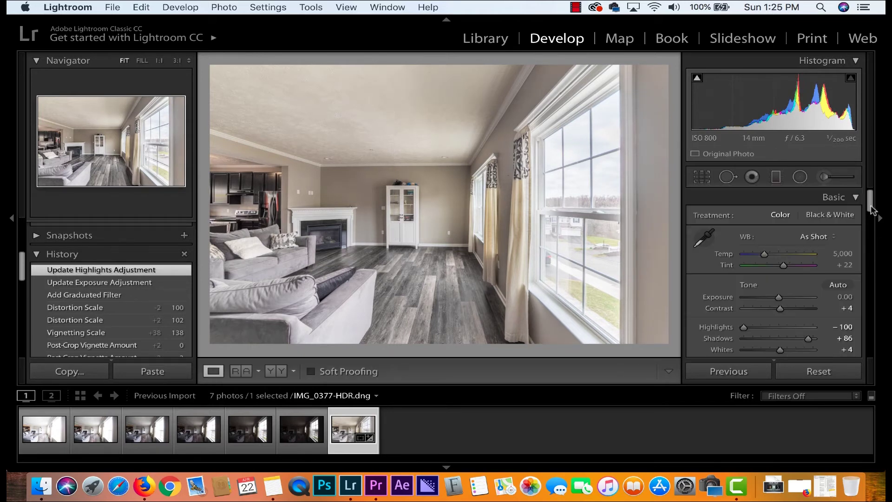
pyautogui.scroll(-10, 870, 209)
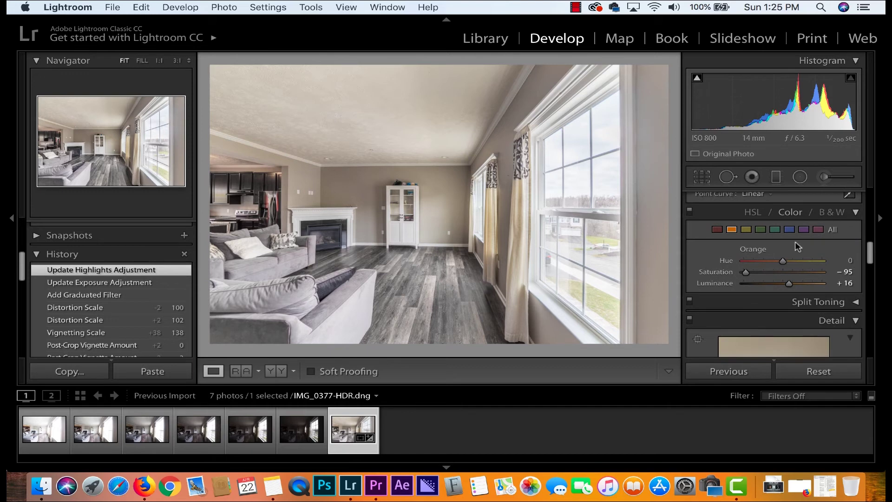
pyautogui.click(759, 232)
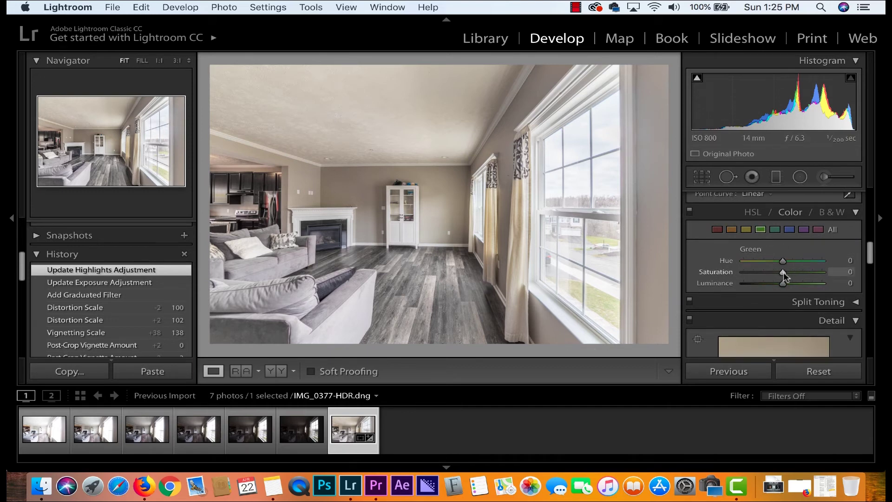
pyautogui.moveTo(783, 271); pyautogui.dragTo(809, 273)
# Heal small spots with Spot Removal and zoom to 1:1 near the wall outlet.
pyautogui.click(571, 207)
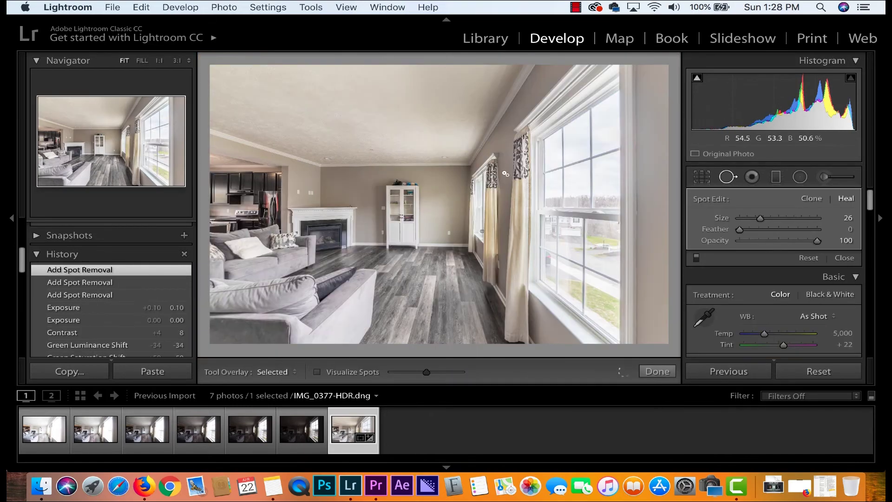
pyautogui.click(658, 371)
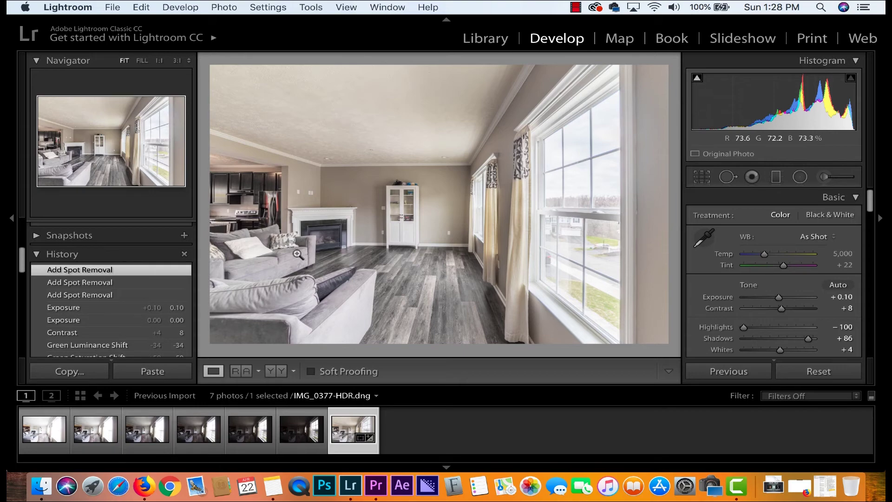
pyautogui.click(461, 232)
pyautogui.click(472, 214)
pyautogui.click(266, 230)
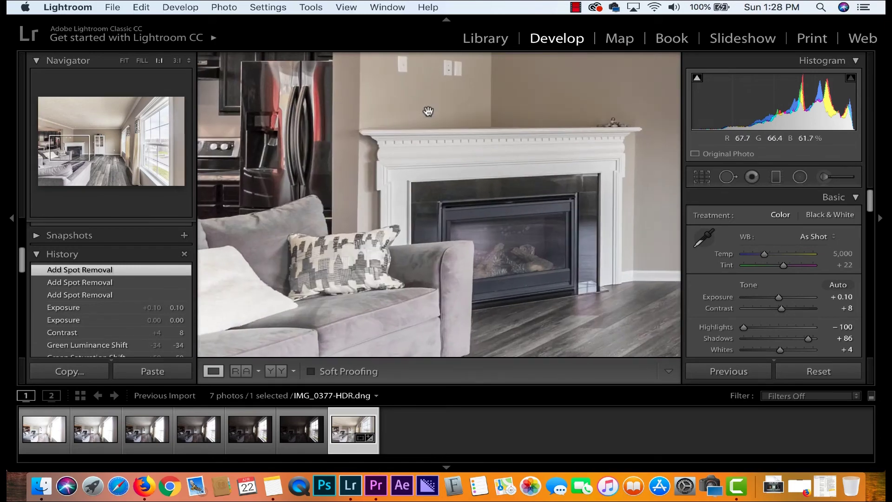
pyautogui.moveTo(427, 111); pyautogui.dragTo(362, 267)
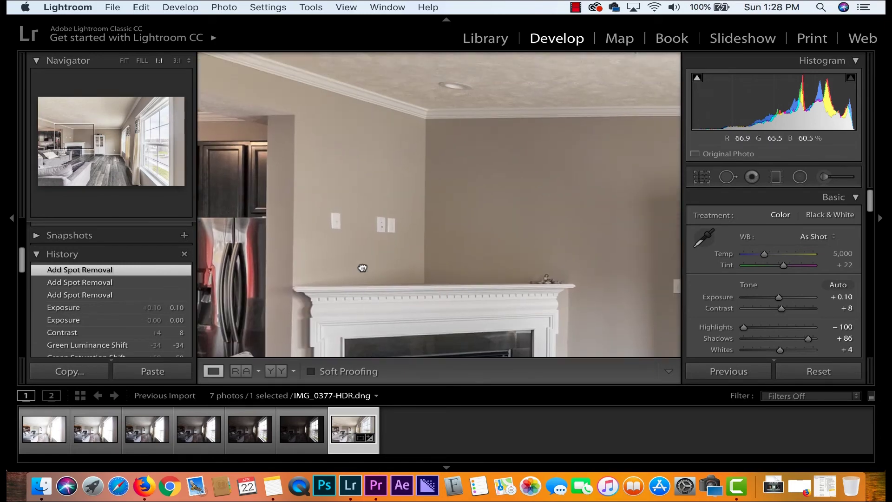
pyautogui.click(350, 288)
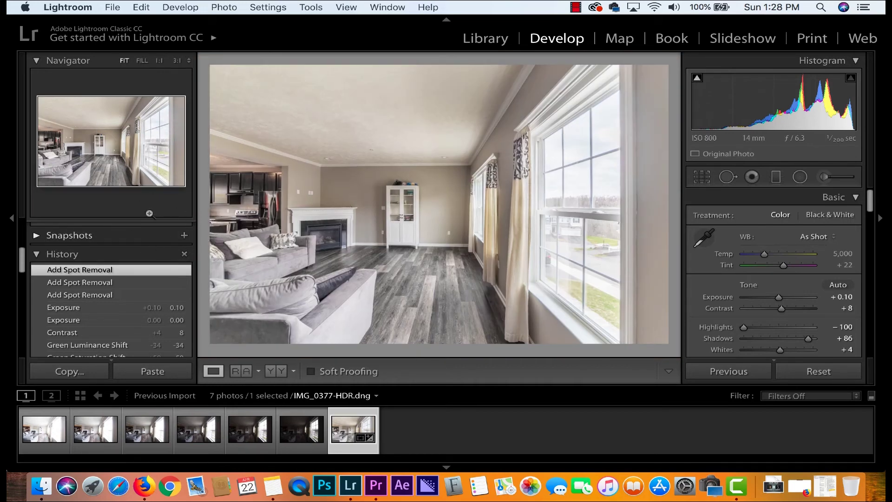
pyautogui.click(249, 188)
pyautogui.moveTo(268, 211); pyautogui.dragTo(439, 215)
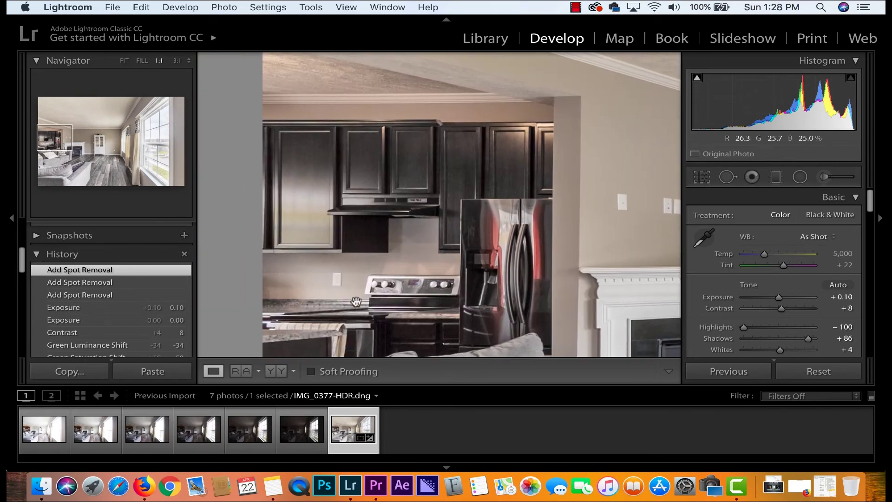
pyautogui.click(441, 233)
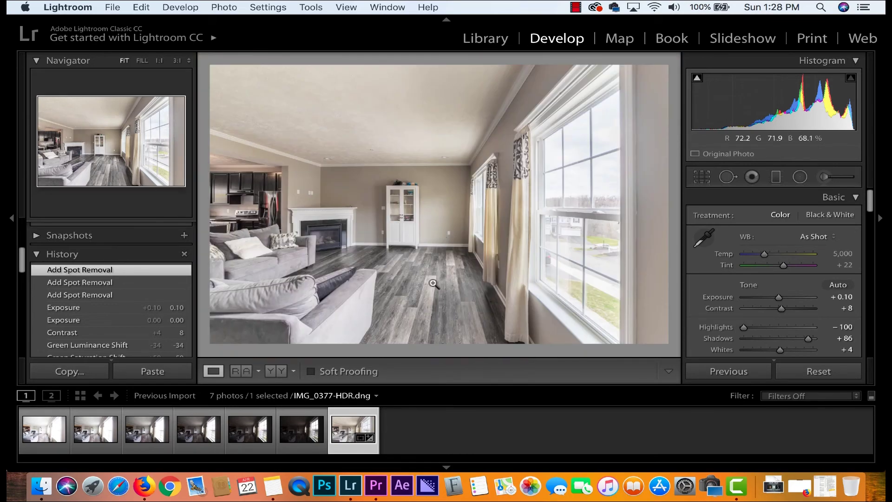